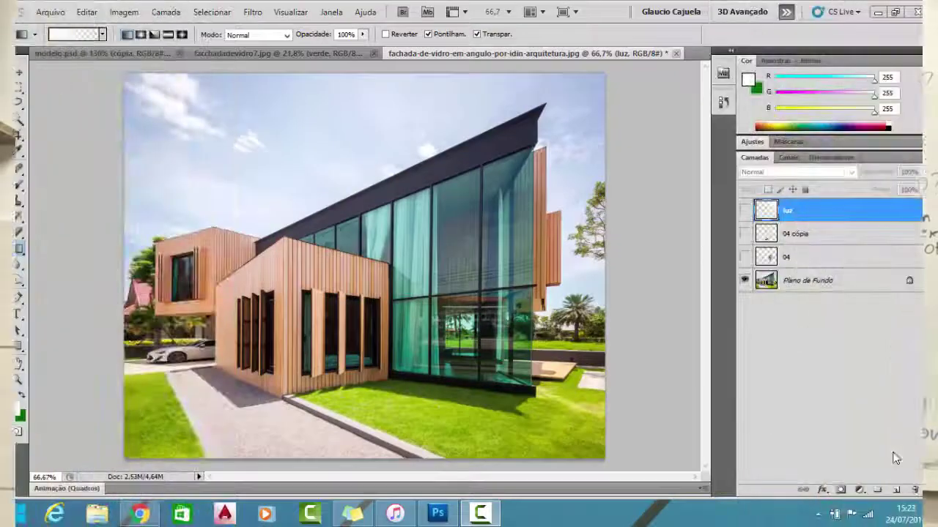
Show layers 04, 04 cópia and luz, toggling each off and on to compare.
click(745, 257)
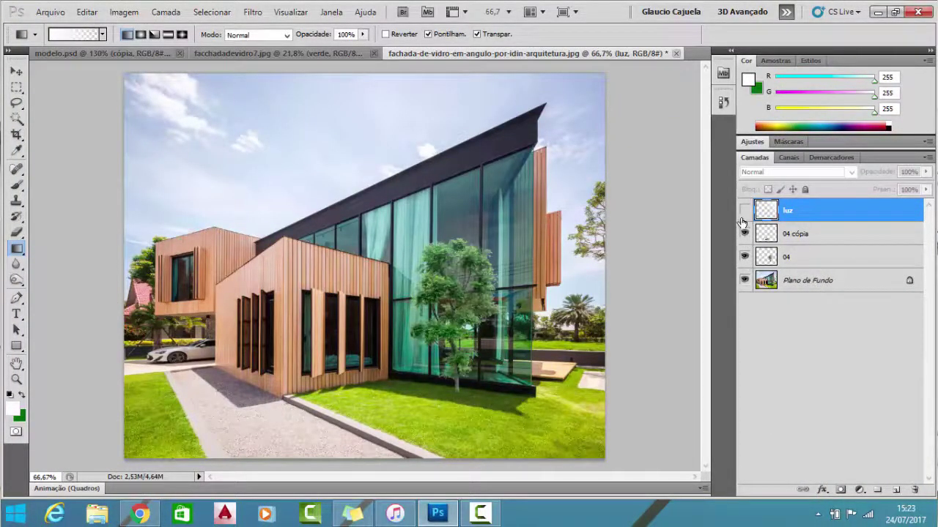
click(744, 234)
click(745, 210)
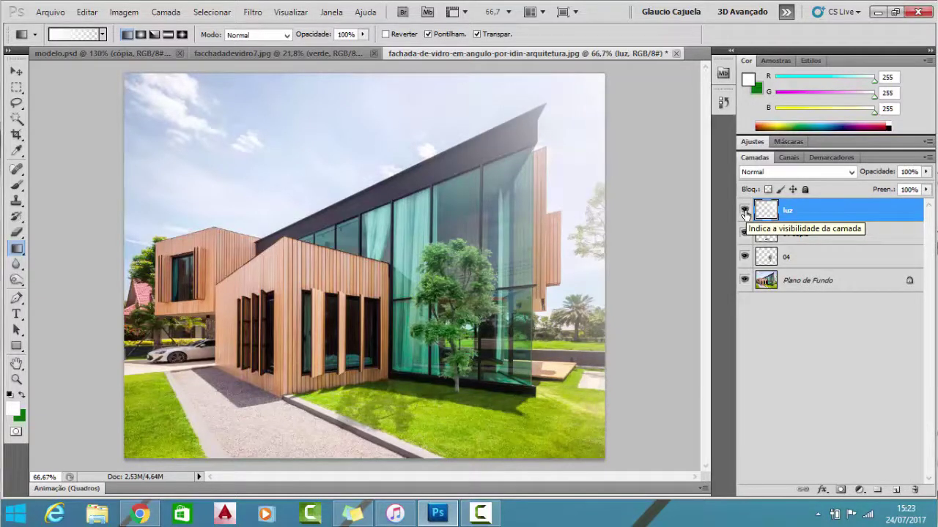
click(745, 210)
click(744, 211)
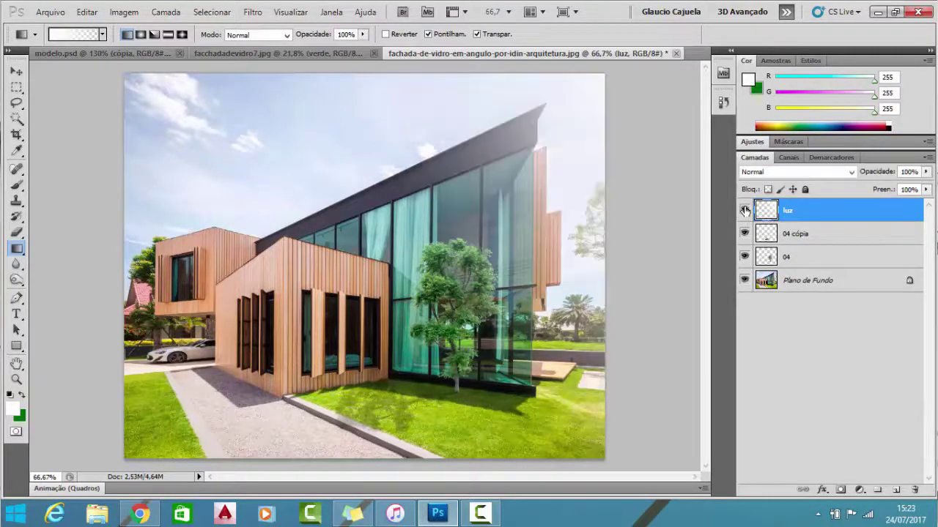
click(745, 235)
click(744, 235)
click(744, 256)
click(745, 257)
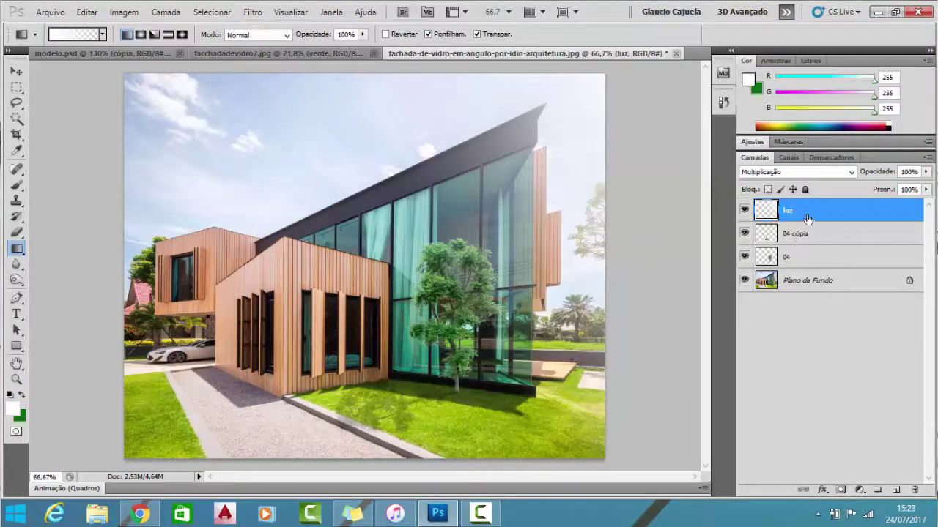
Delete the luz, 04 cópia and 04 layers and duplicate Plano de Fundo as Camada 1.
key(Delete)
key(Delete)
key(Delete)
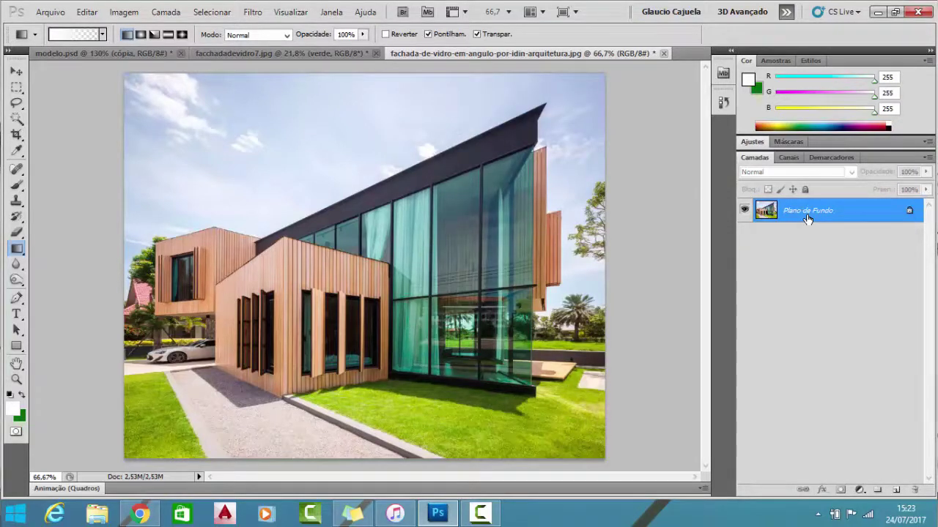
key(ctrl+j)
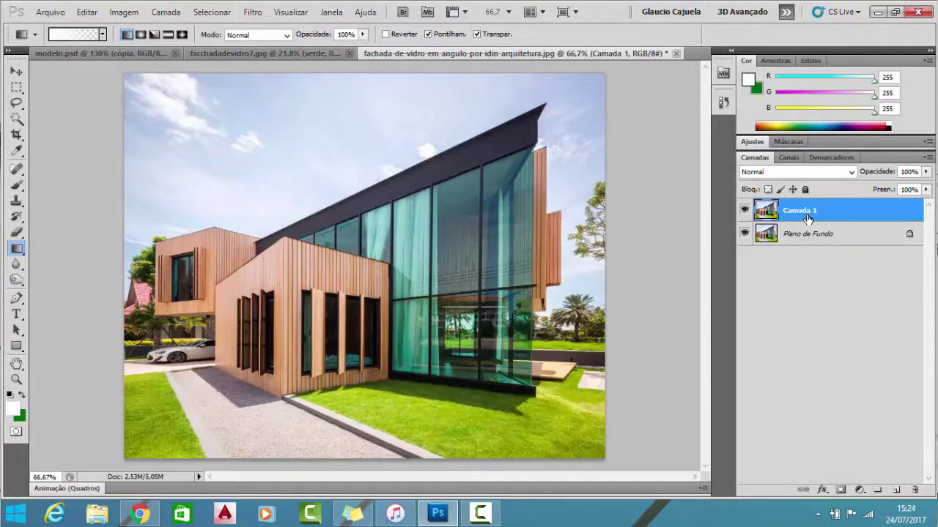
Add a new empty layer named iluminação.
key(ctrl+shift+n)
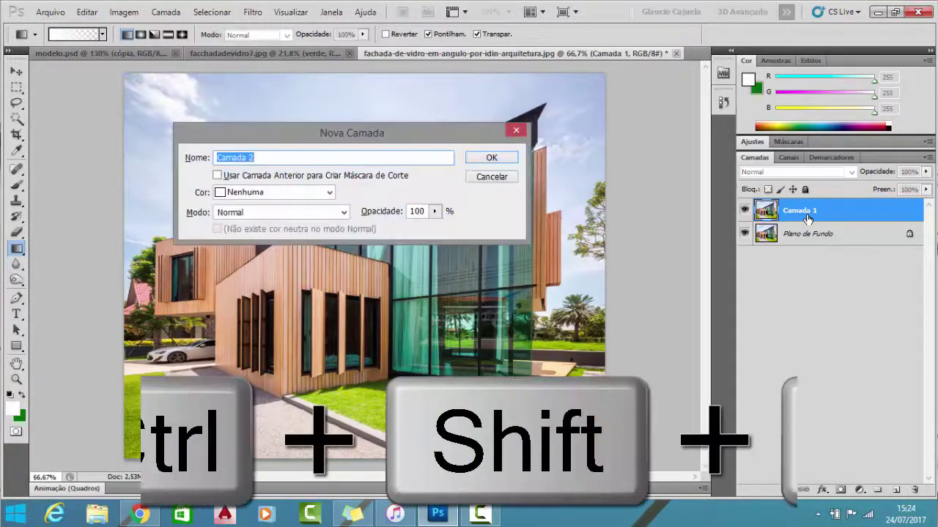
text(ilumina)
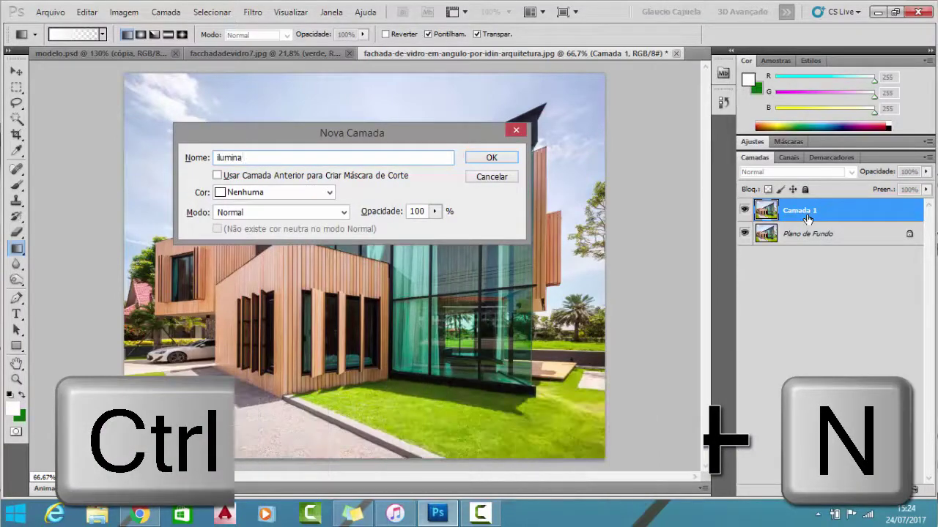
text(ção)
key(Return)
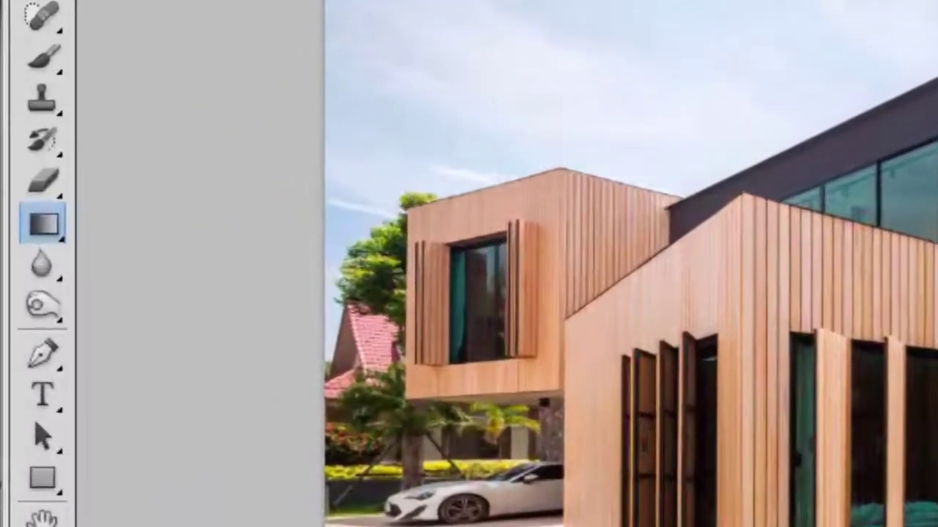
Draw a white foreground-to-transparent gradient over the photo's upper-right corner.
key(g)
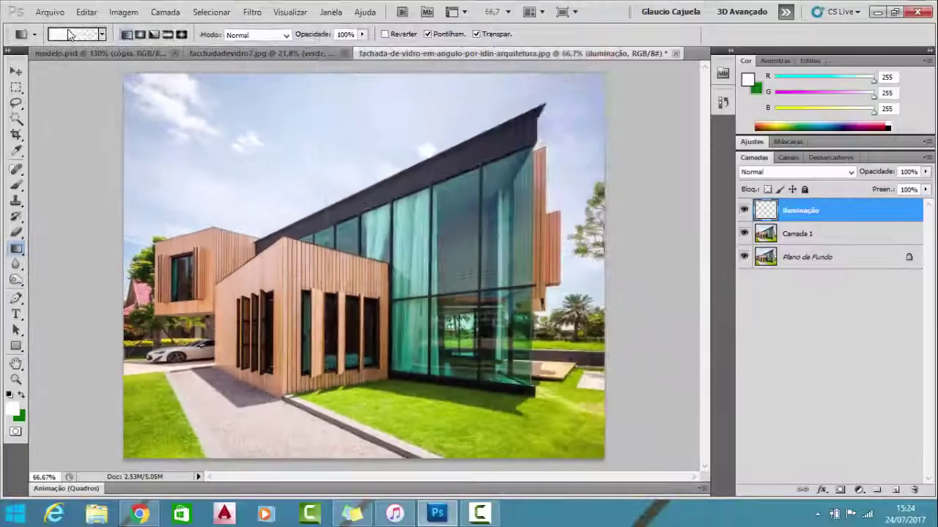
click(73, 34)
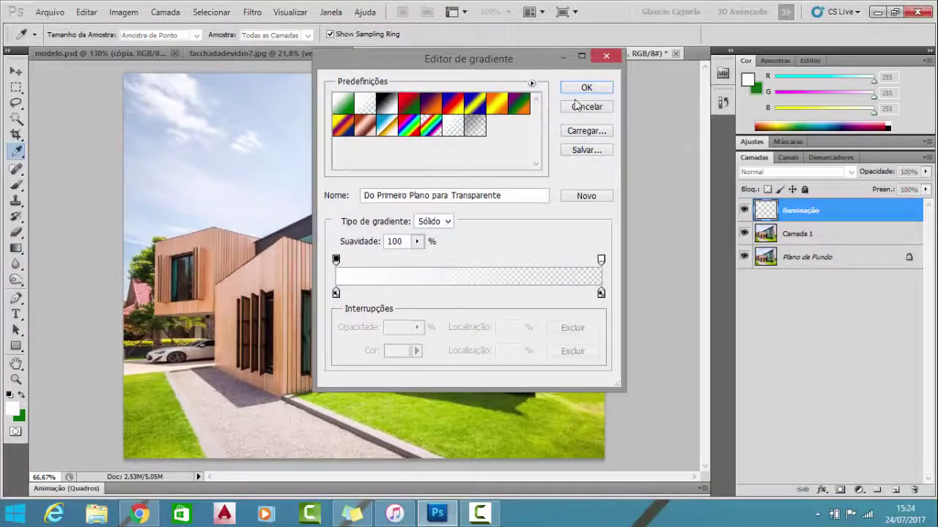
click(584, 87)
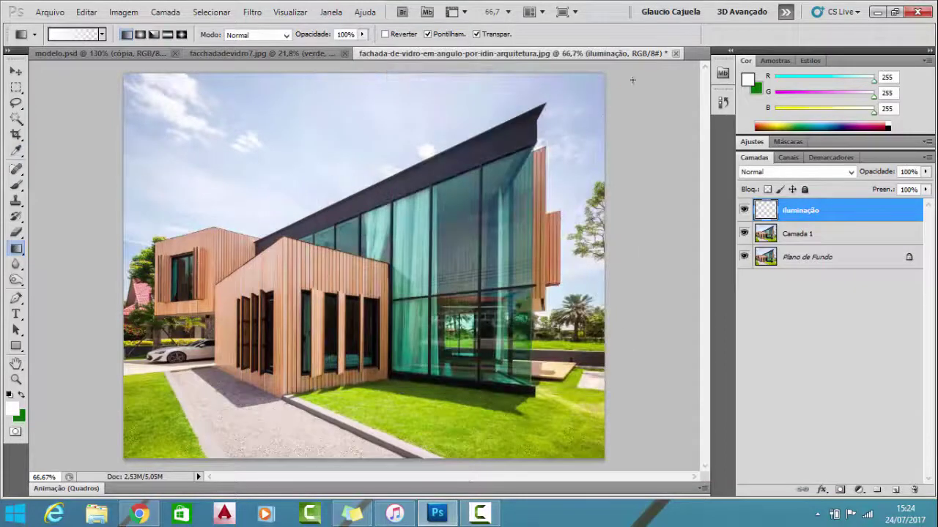
drag(575, 97, 421, 218)
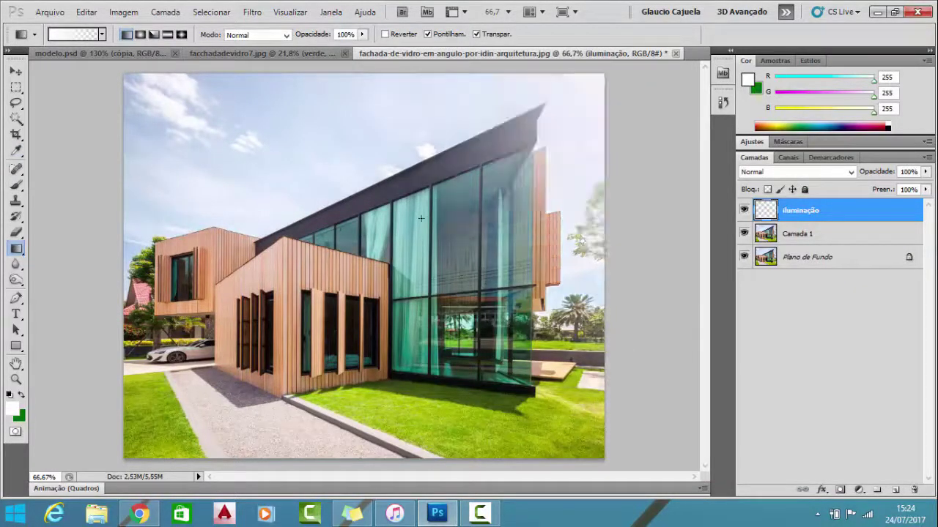
key(ctrl+z)
Place tree image 04 on the lawn before the glass facade at about 80% size.
click(50, 11)
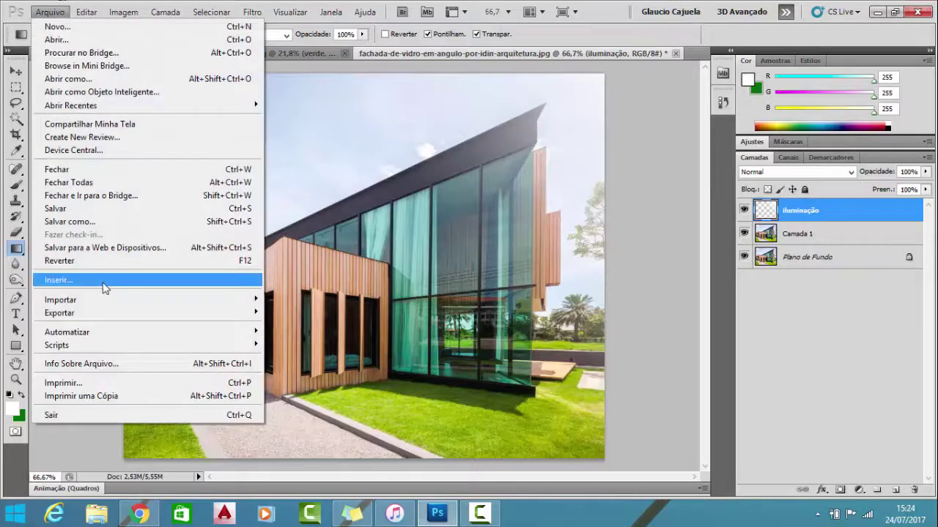
click(103, 283)
click(560, 98)
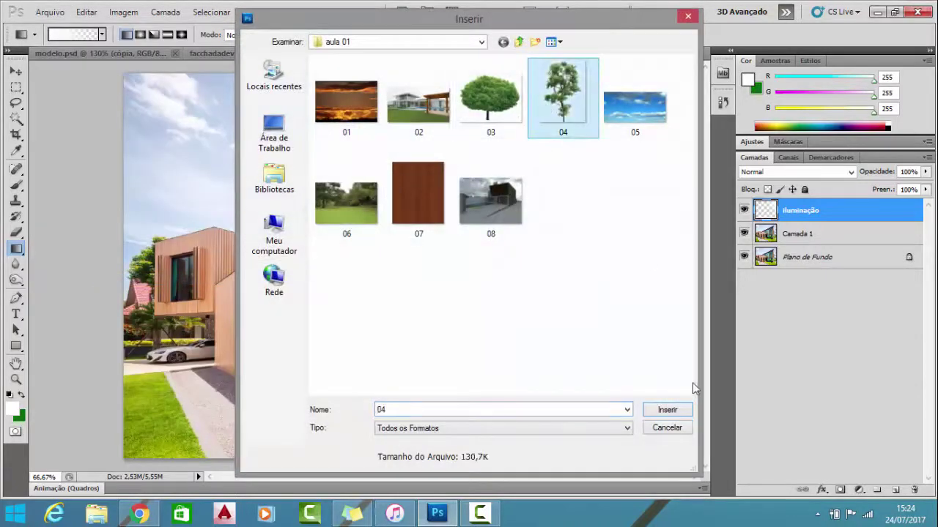
click(674, 411)
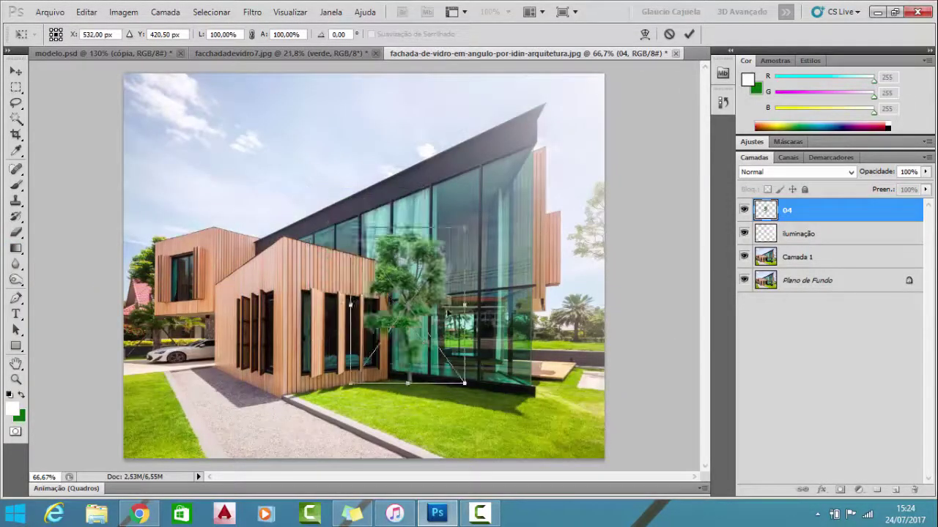
mouse_move(418, 286)
mouse_down()
mouse_move(461, 303)
mouse_move(464, 290)
mouse_up()
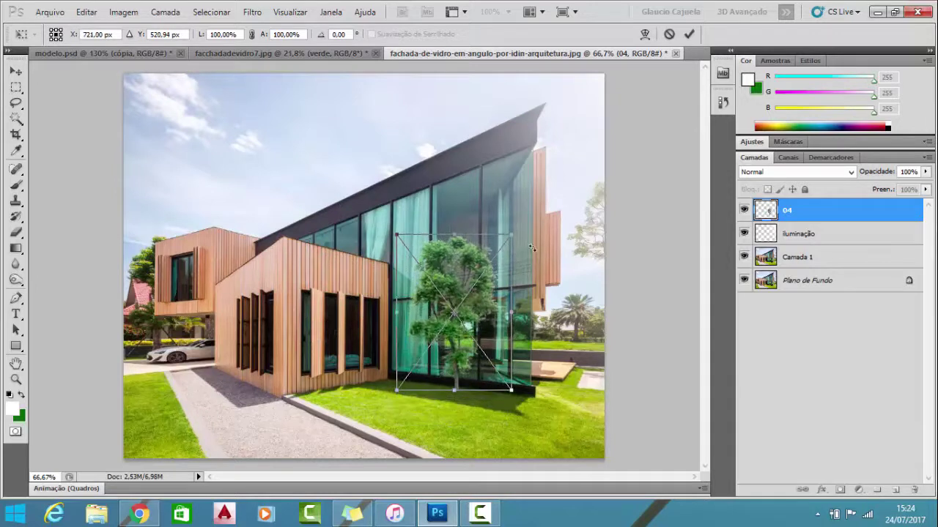
drag(512, 235, 488, 267)
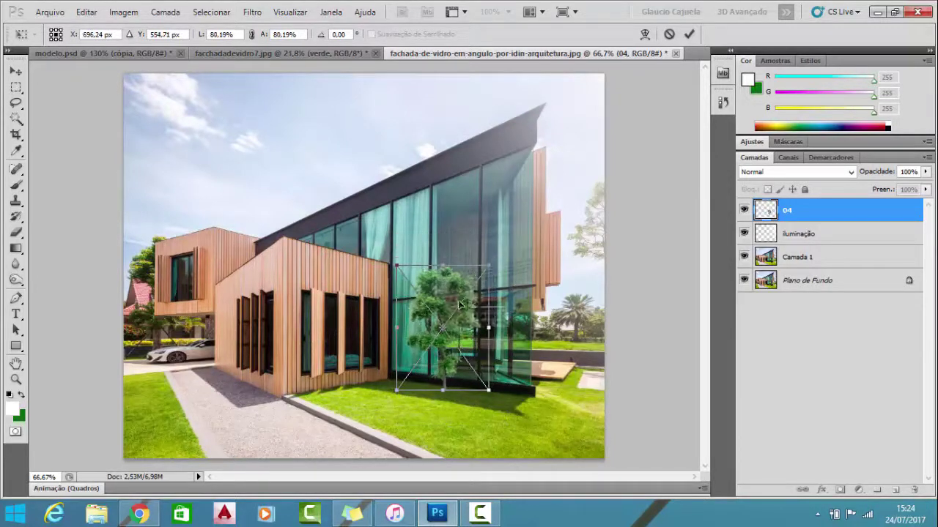
drag(449, 299, 464, 294)
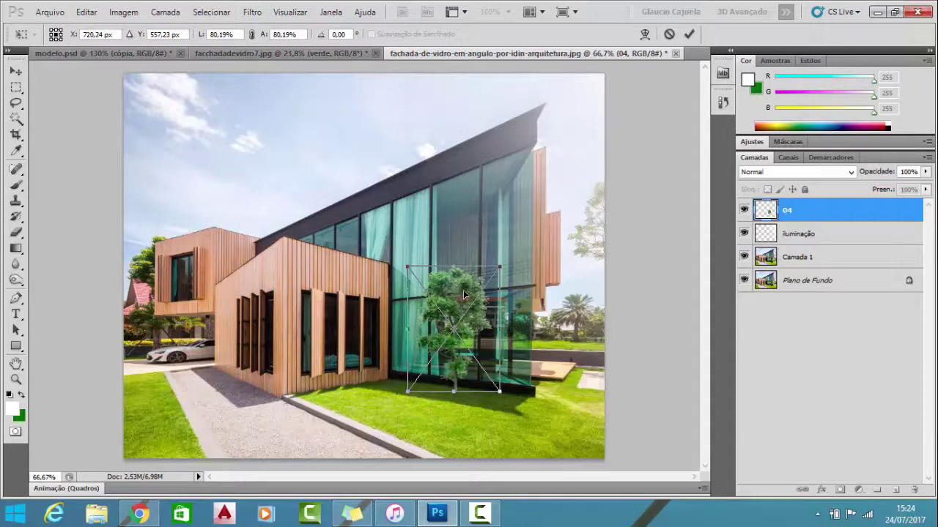
click(689, 34)
key(g)
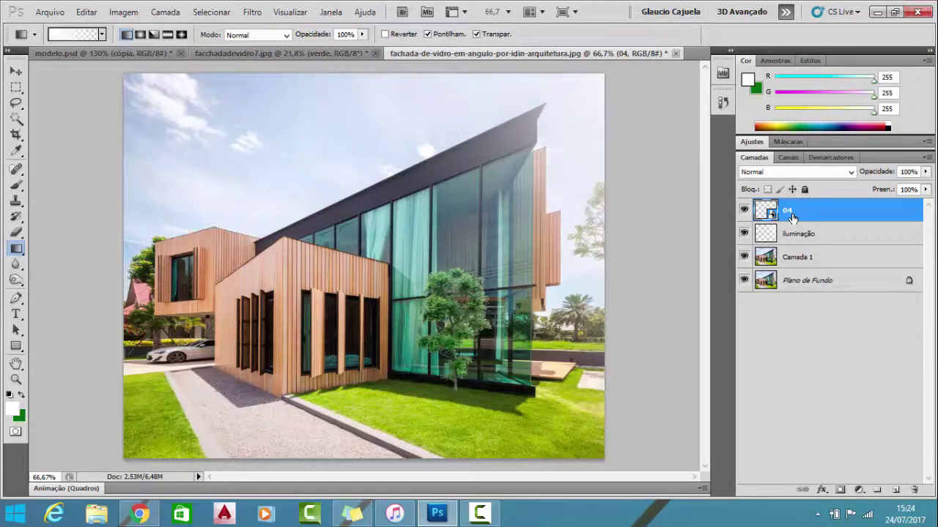
Rasterize the tree layer and rename it árvore.
right_click(792, 218)
click(730, 287)
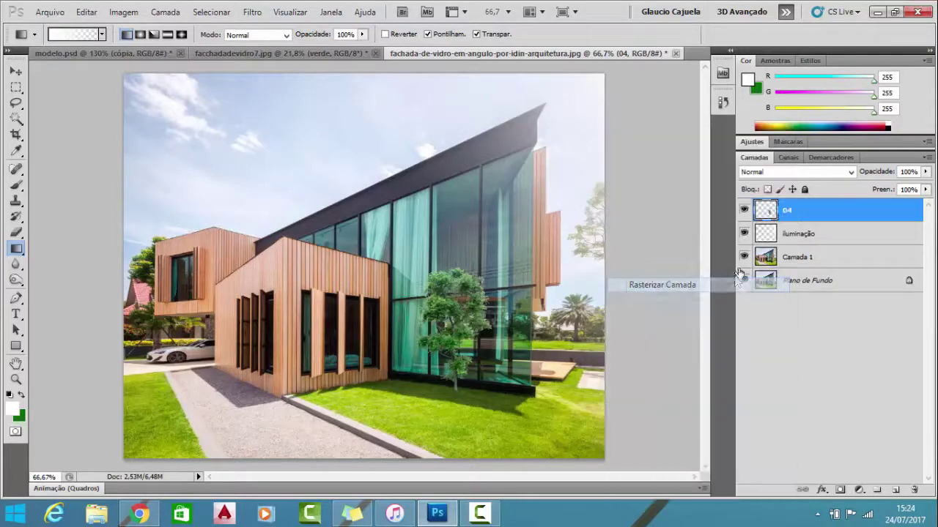
double_click(786, 212)
text(árvore)
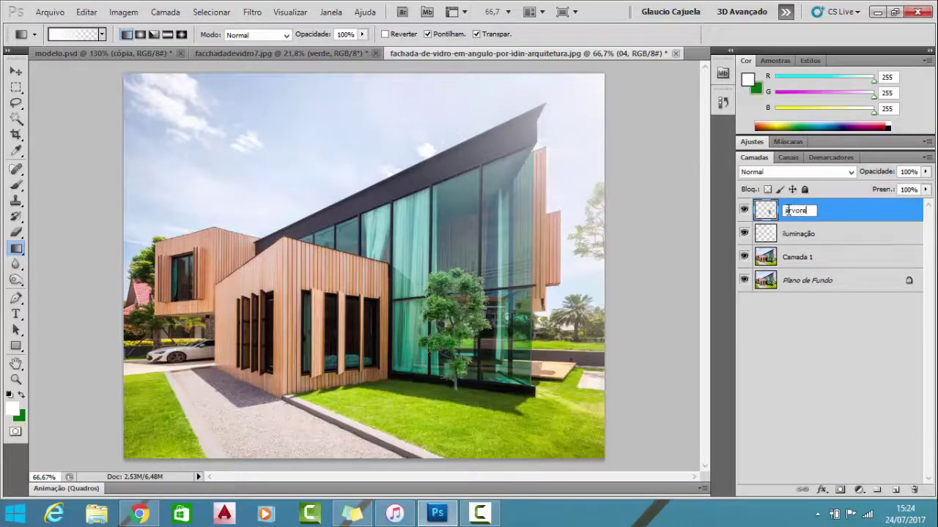
key(Return)
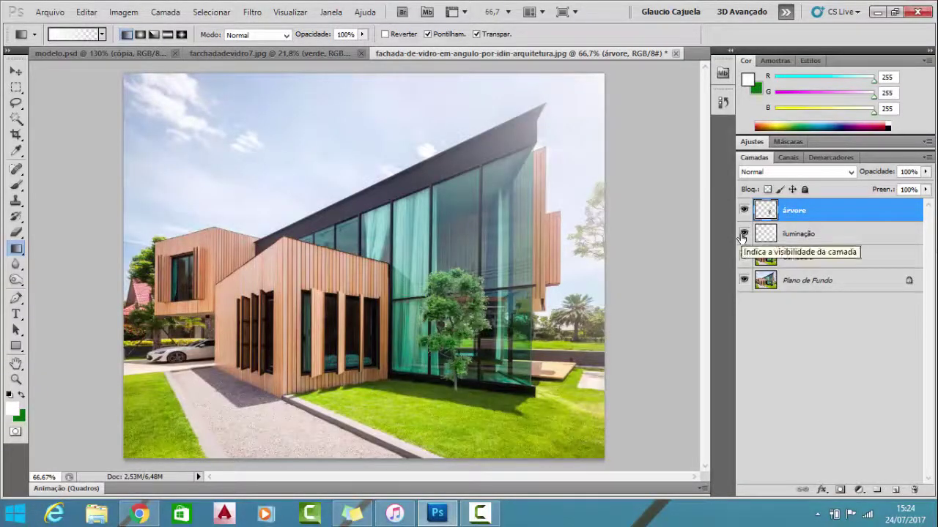
Alt-drag a copy of the tree slightly left and rename its layer 'sombra da arvore'.
click(15, 71)
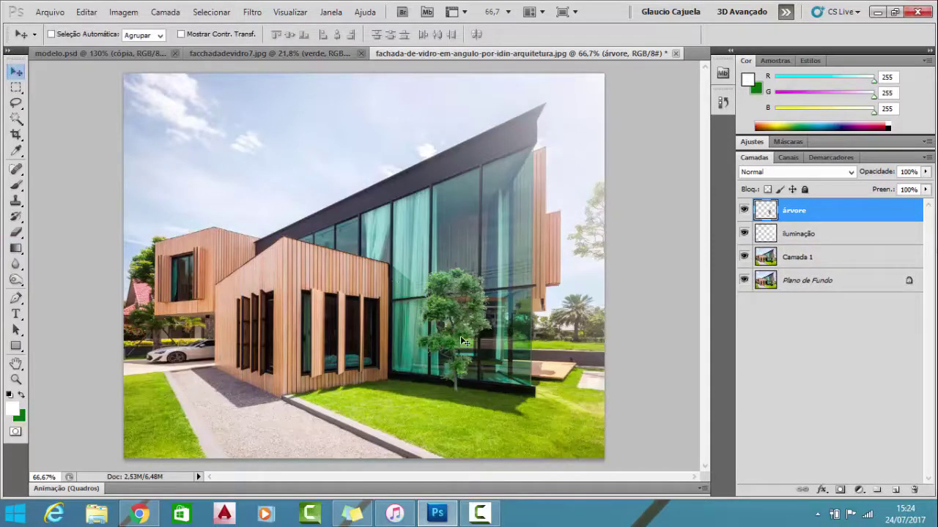
drag(460, 336, 427, 362)
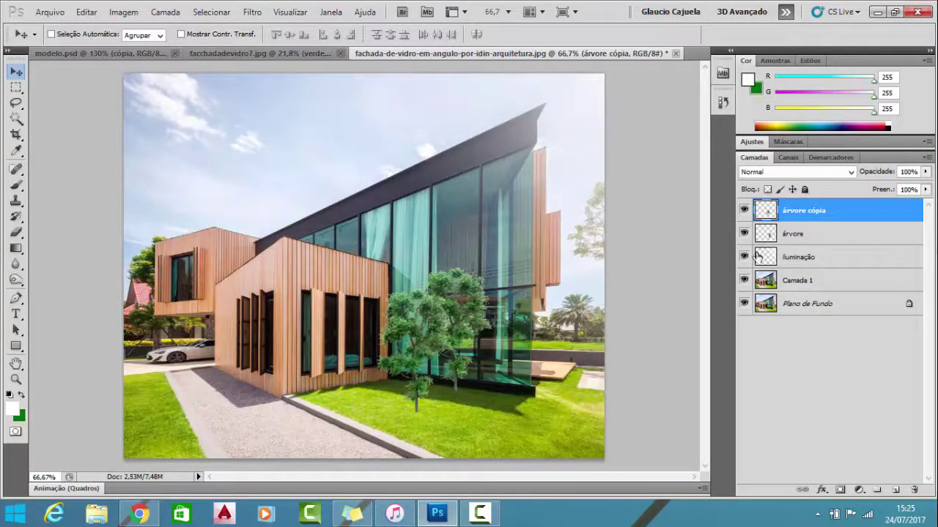
double_click(804, 211)
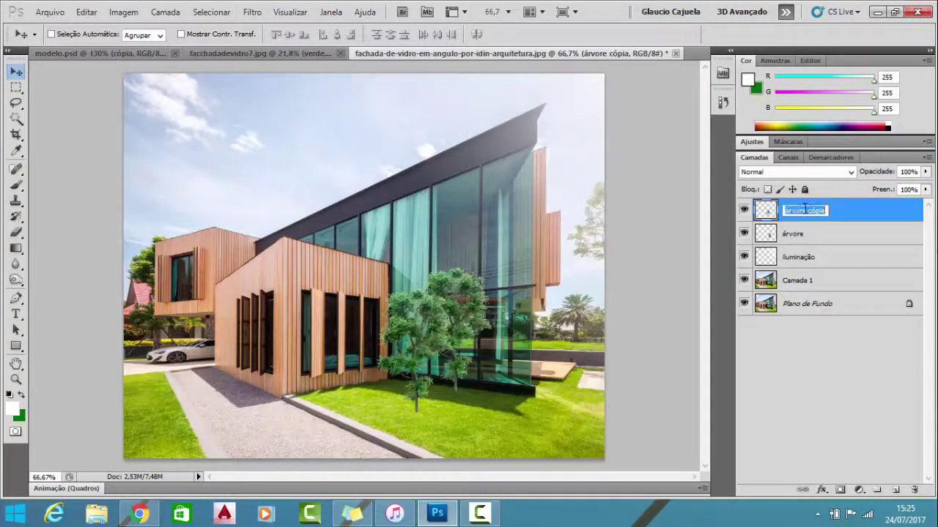
key(BackSpace)
text(sombra da arvo)
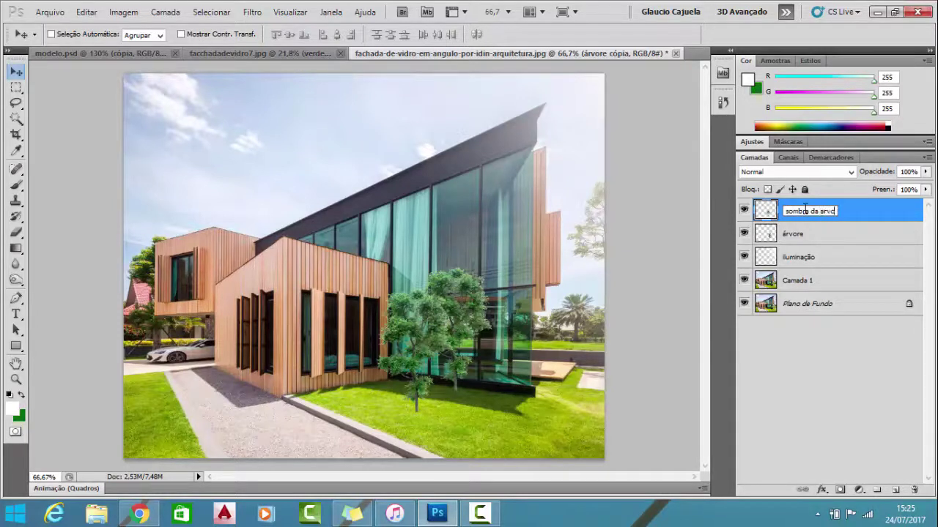
text(re)
key(Return)
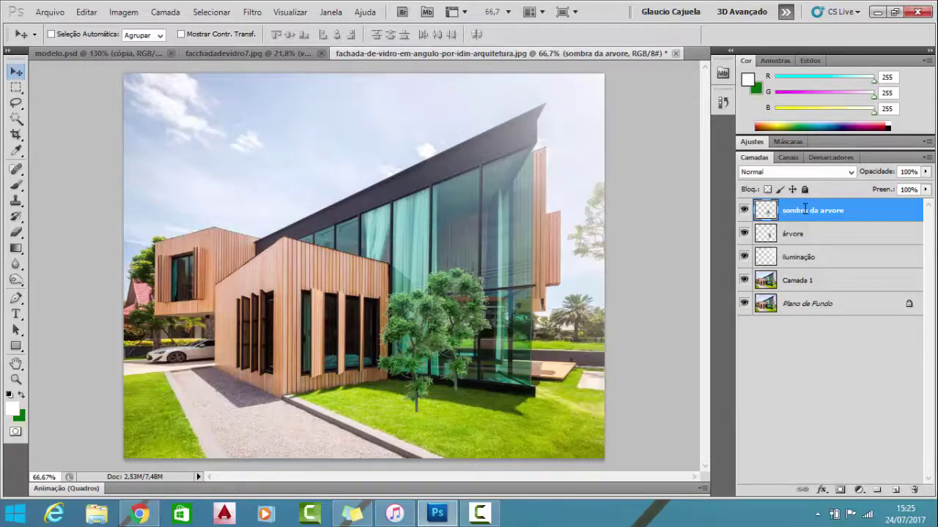
Rotate the tree copy 180° and move it down-left, scaled smaller, at the tree's base.
key(ctrl+t)
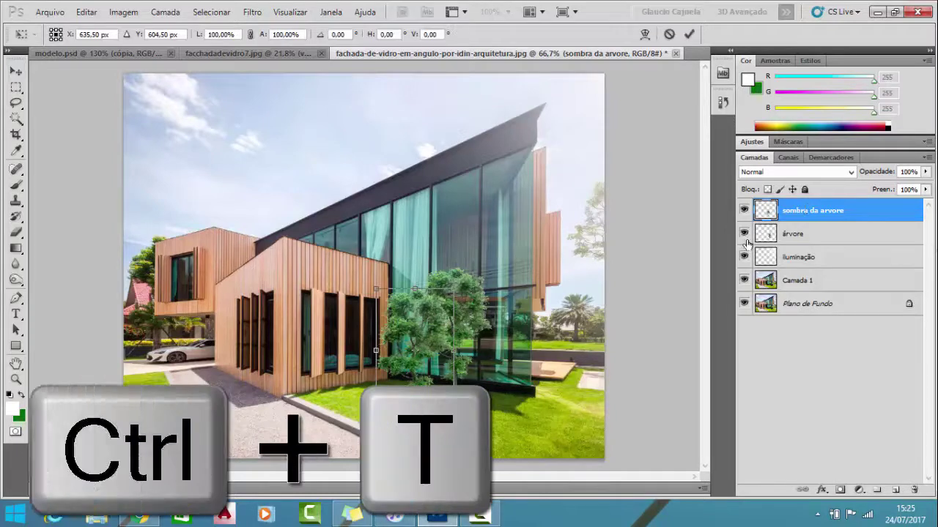
right_click(429, 113)
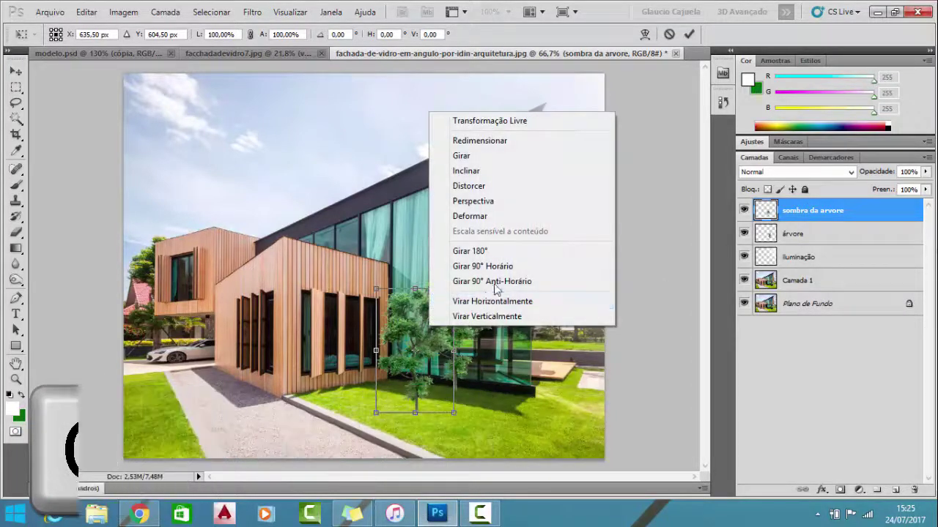
click(508, 254)
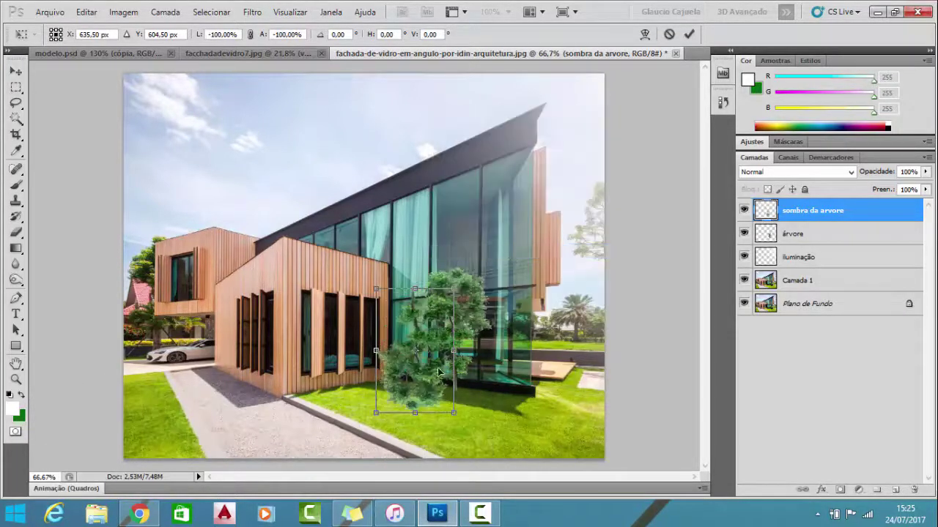
drag(437, 342, 408, 372)
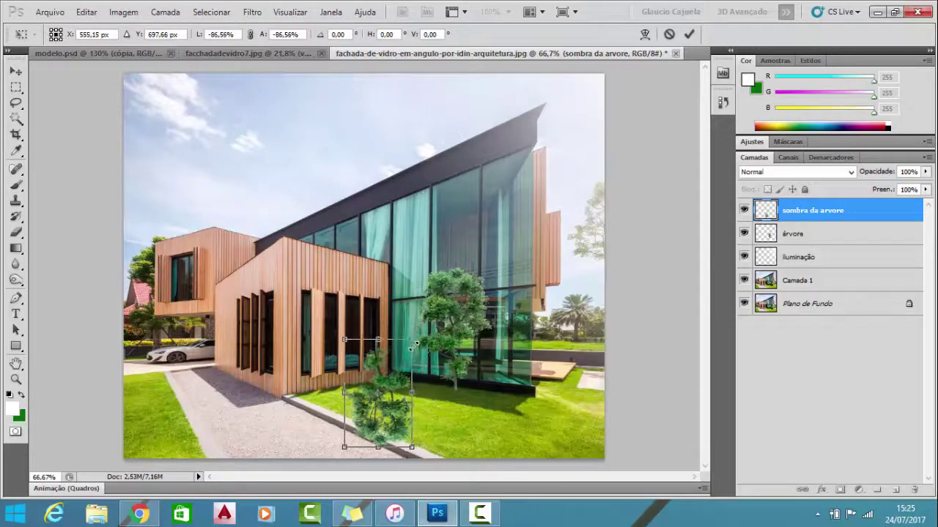
drag(422, 323, 408, 354)
drag(396, 397, 422, 392)
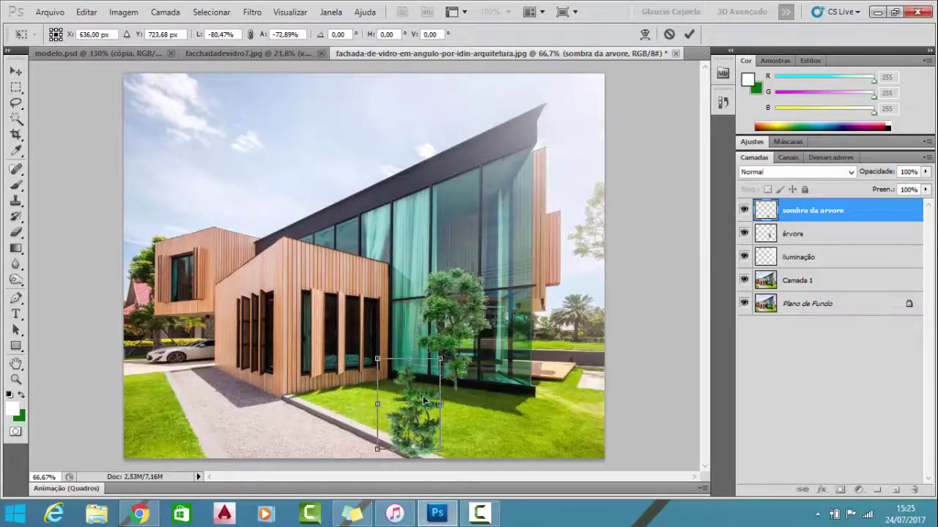
Distort the upside-down copy's corners so it lies flat across the grass.
right_click(421, 392)
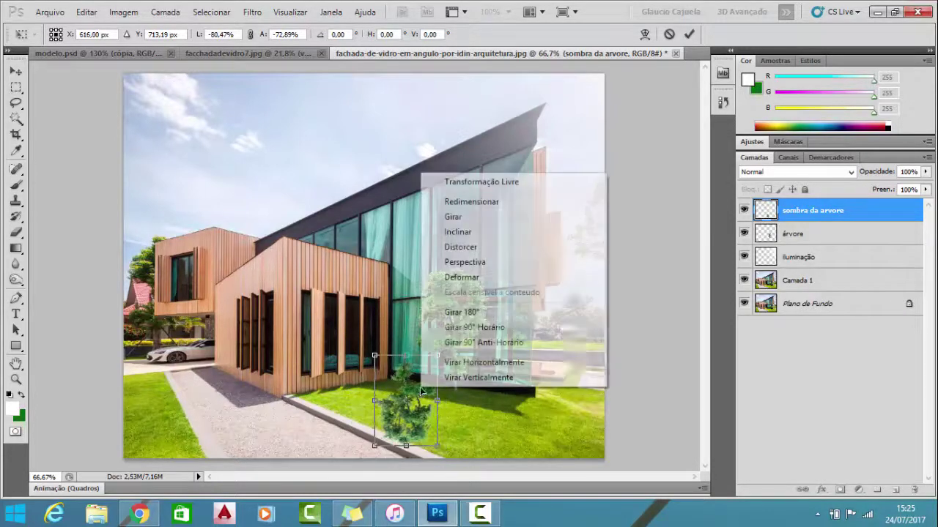
click(469, 247)
drag(438, 361, 459, 396)
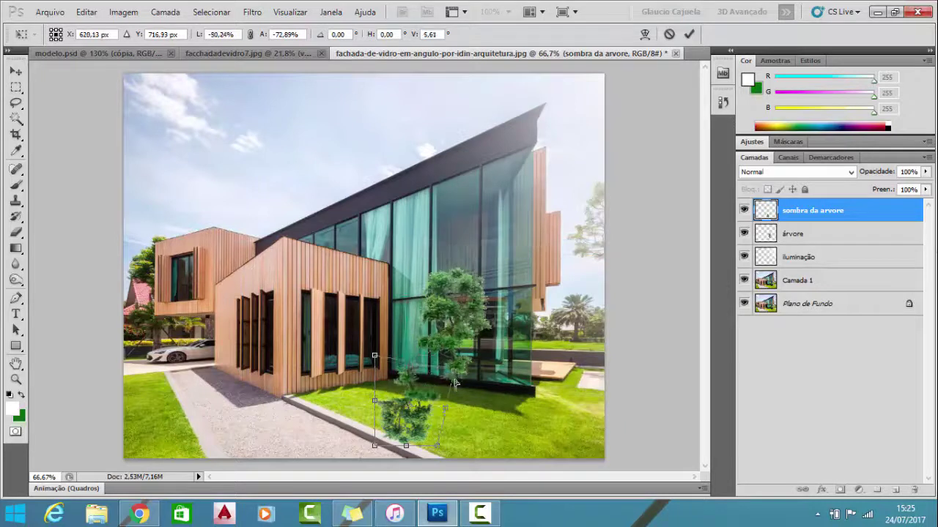
drag(380, 358, 431, 382)
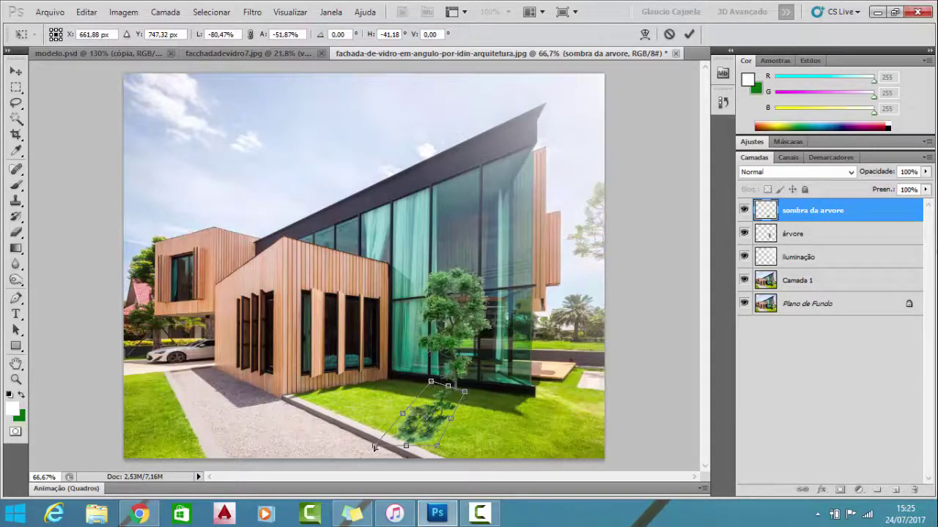
drag(373, 448, 344, 412)
drag(438, 447, 388, 435)
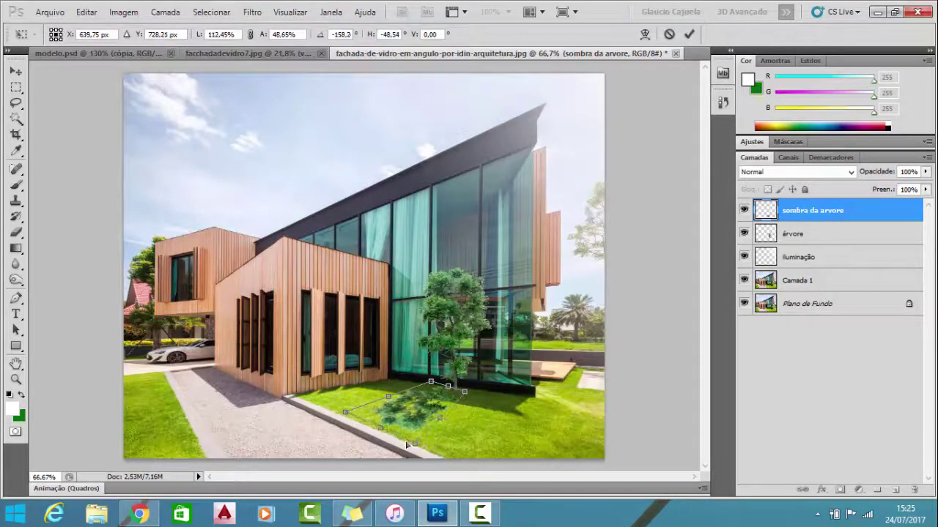
drag(345, 414, 337, 402)
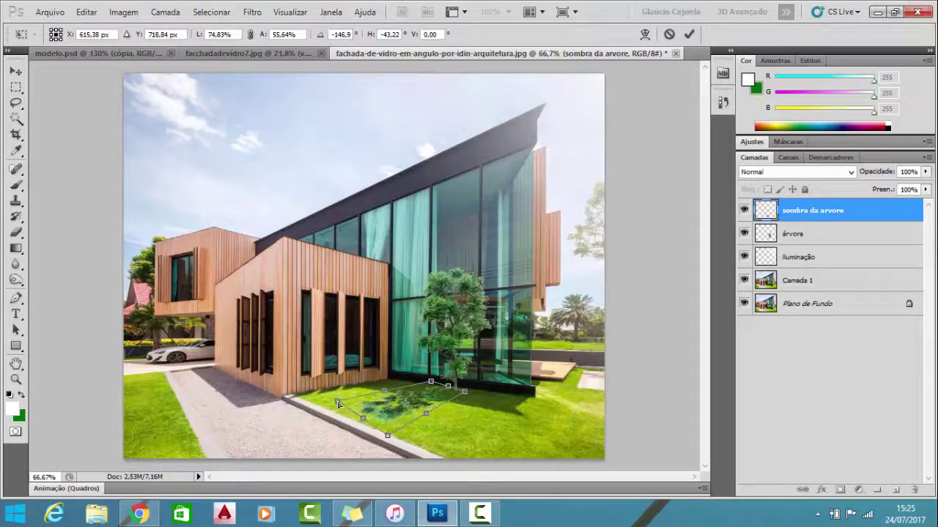
drag(387, 437, 351, 439)
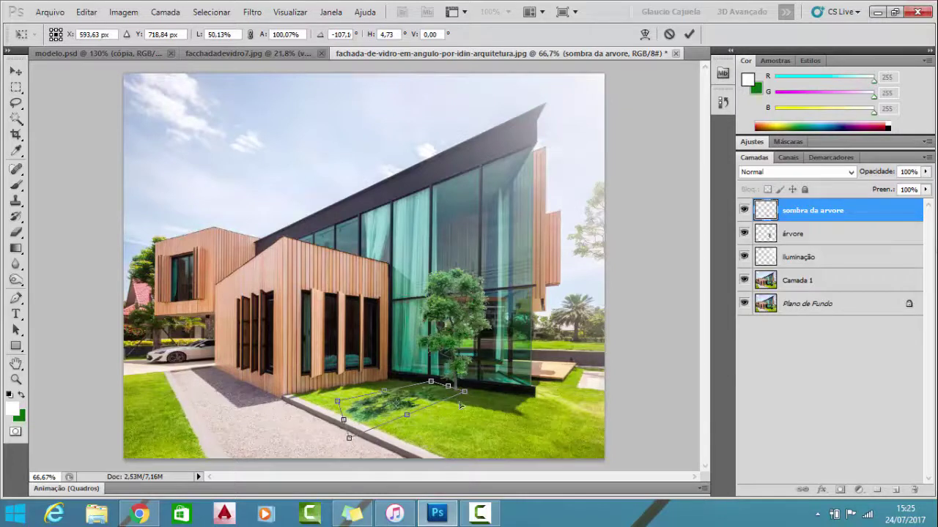
Fine-tune the shadow's distorted corners and apply the transformation.
mouse_move(465, 397)
mouse_down()
mouse_move(465, 406)
mouse_move(446, 383)
mouse_up()
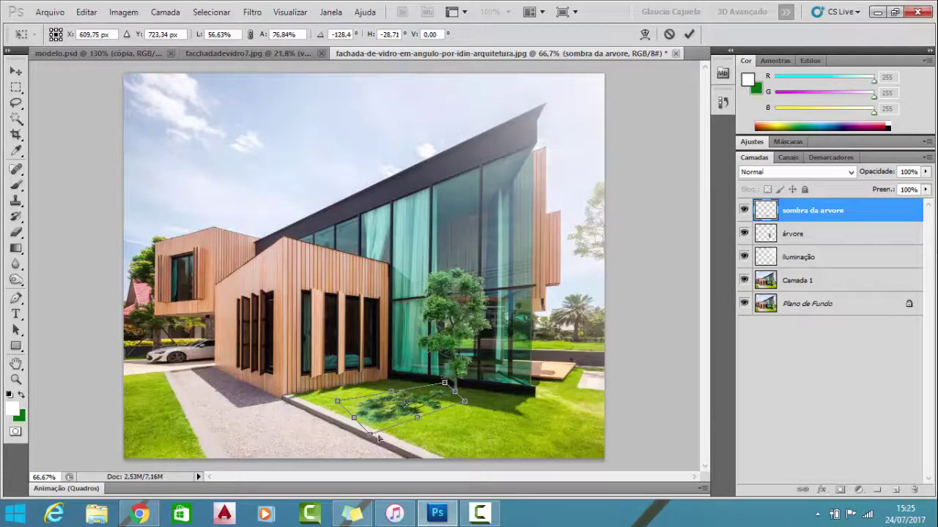
drag(350, 439, 382, 437)
drag(413, 406, 425, 401)
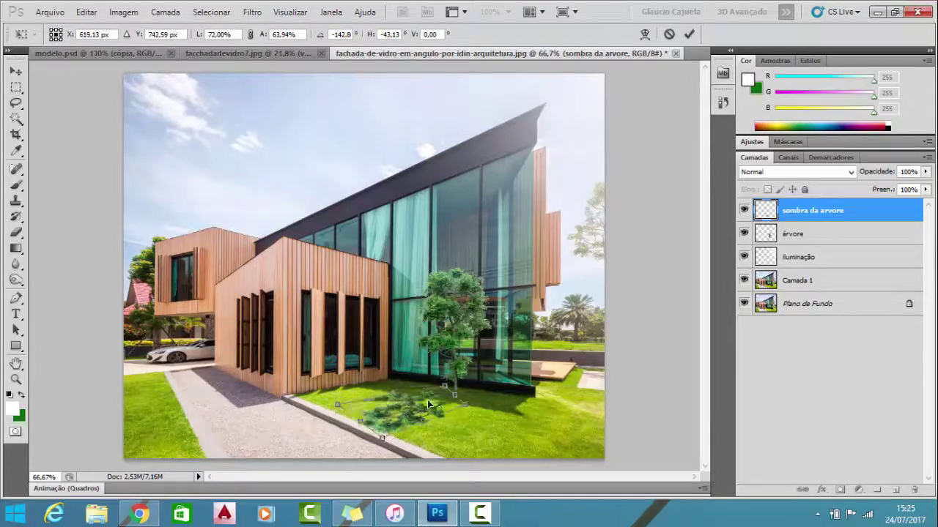
key(ctrl+z)
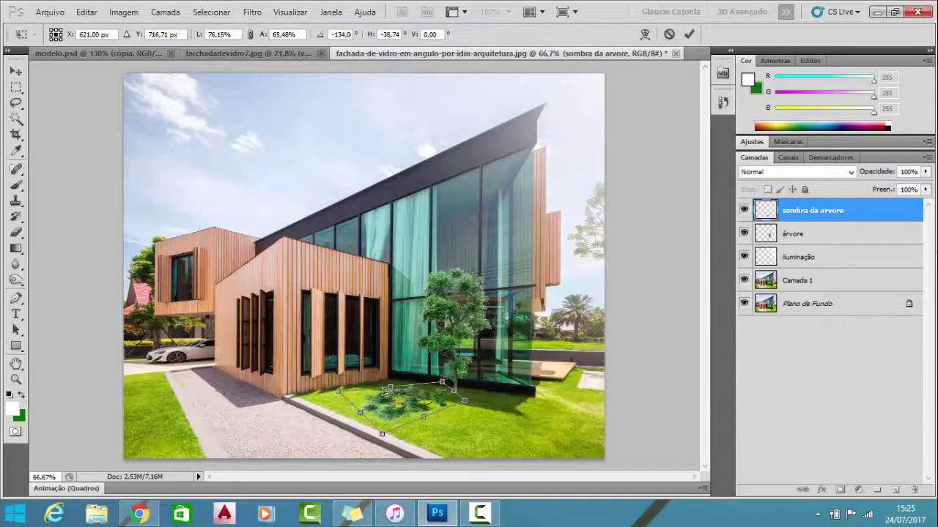
drag(390, 390, 385, 390)
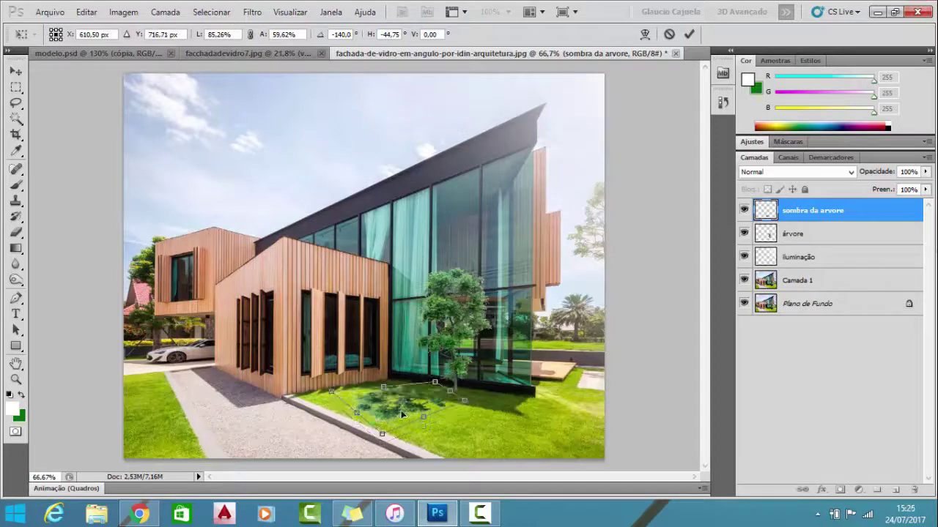
drag(425, 419, 433, 404)
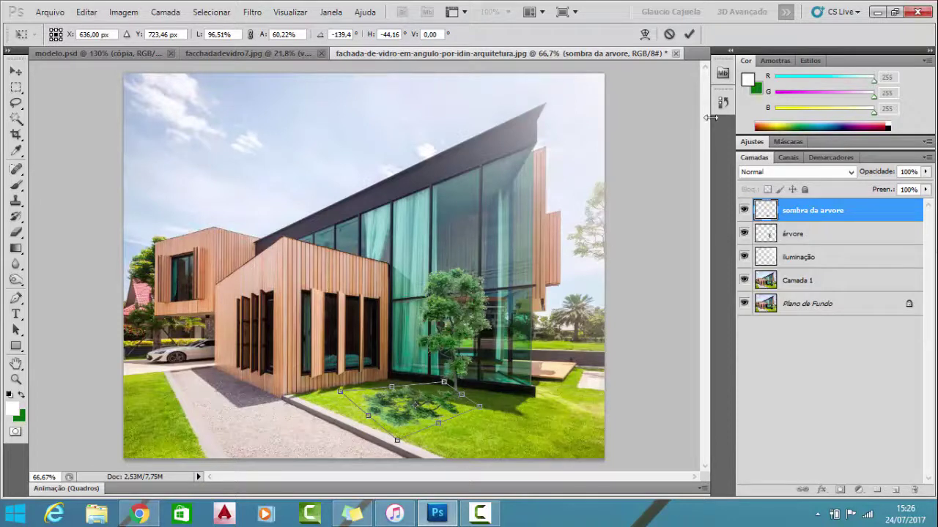
click(690, 34)
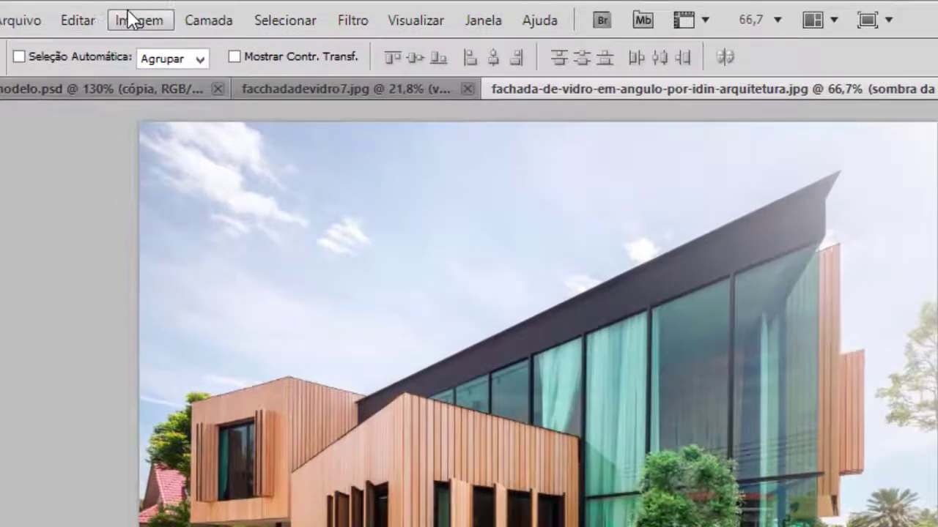
Convert the shadow copy to black and white and nudge it one step left.
click(130, 20)
mouse_move(148, 70)
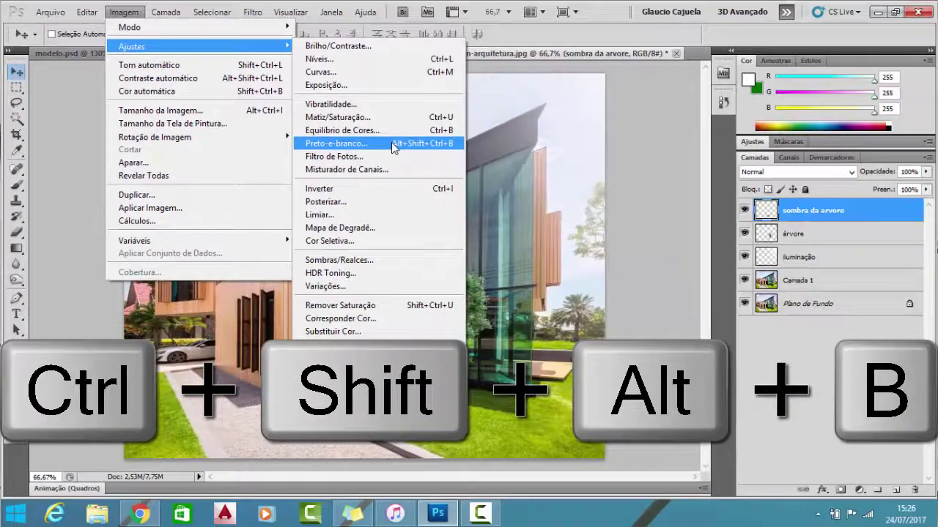
click(452, 176)
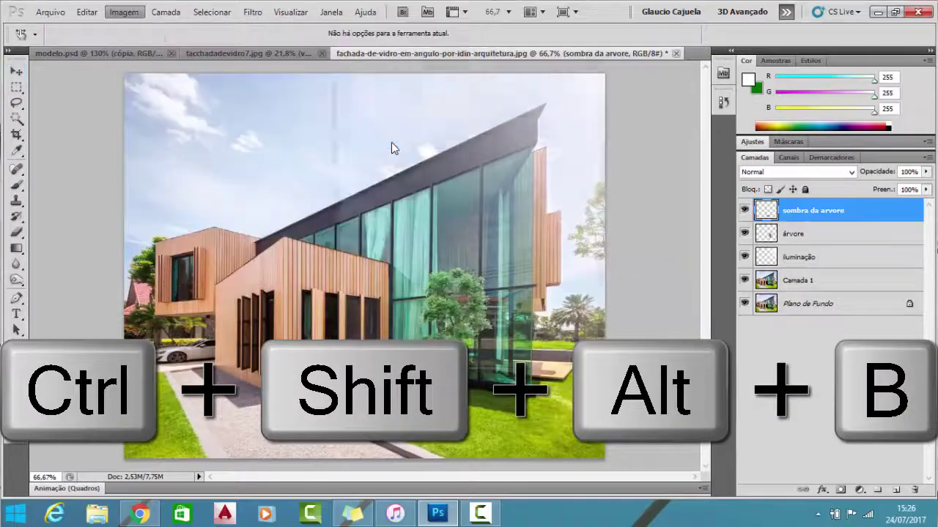
click(559, 82)
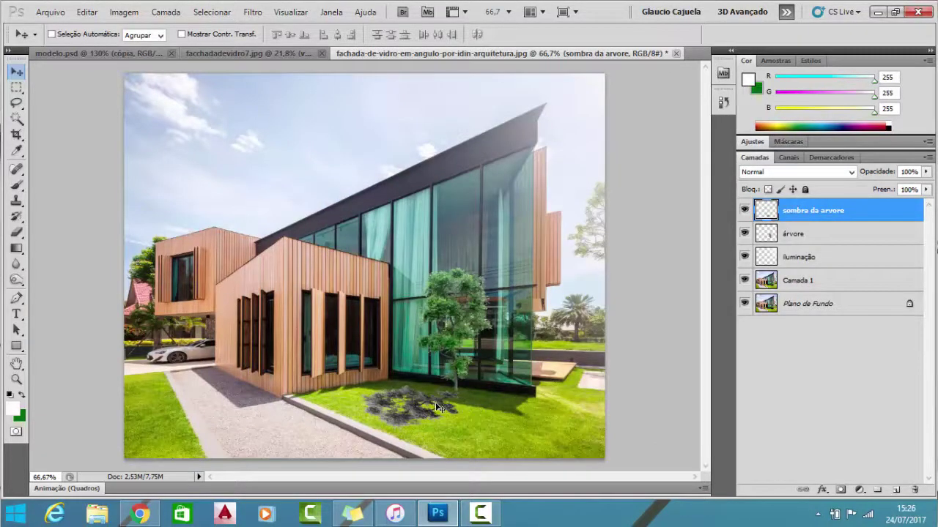
key(Left)
key(Left)
key(Left)
key(Left)
key(Left)
key(Left)
key(Left)
key(Left)
key(Left)
key(Left)
key(Left)
key(Left)
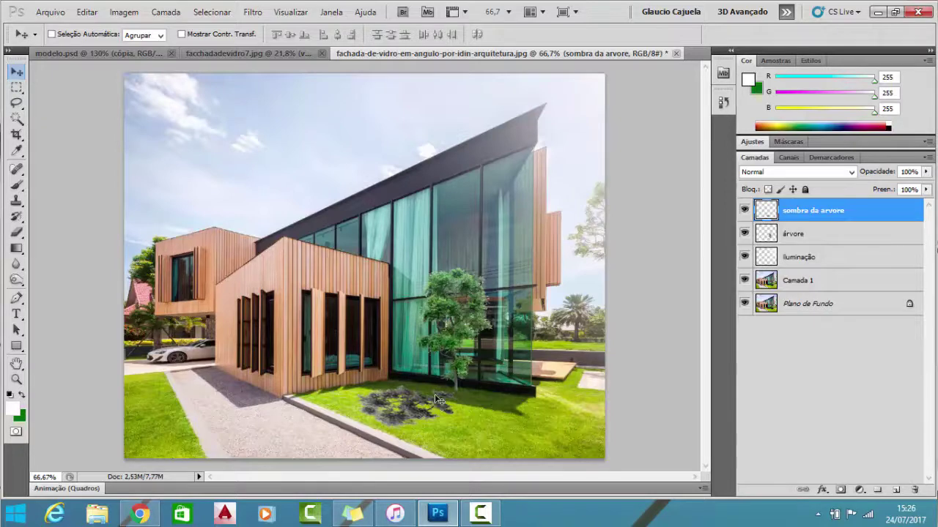
Set the shadow layer to Multiplicação after trying other blend modes, with opacity lowered to 42%.
click(823, 171)
click(786, 49)
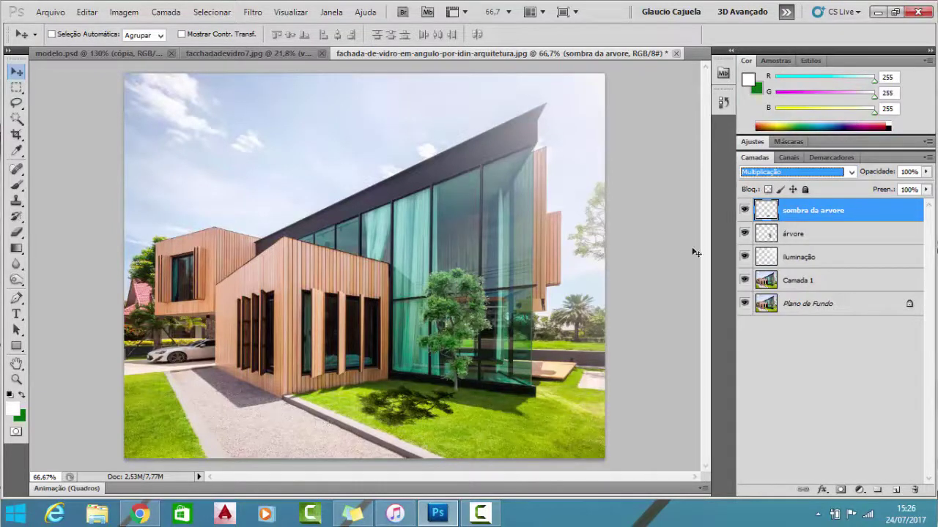
click(835, 173)
click(799, 182)
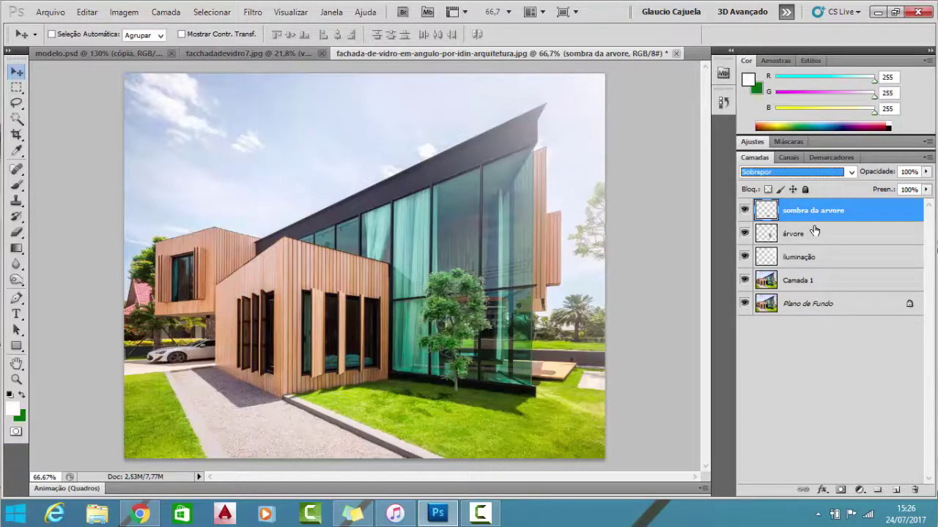
key(Up)
key(Down)
key(Down)
key(Down)
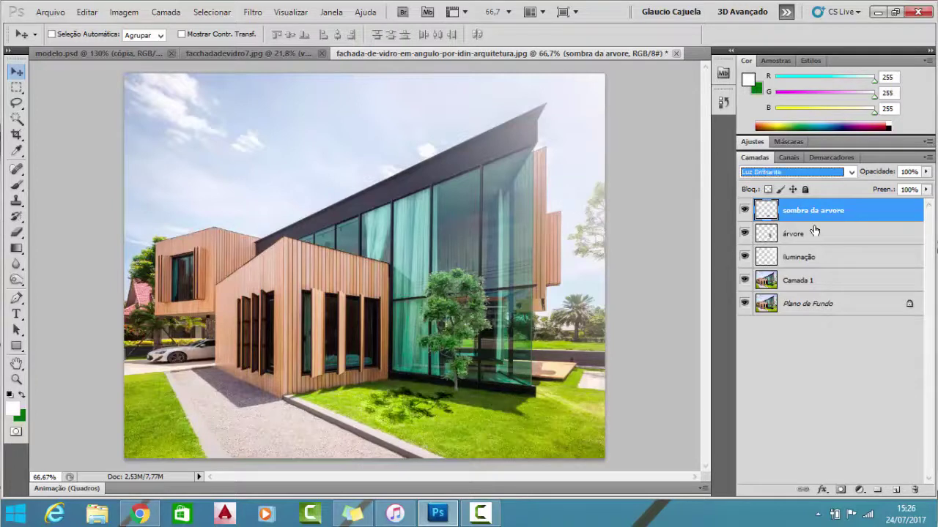
key(Down)
key(Down)
key(Down)
key(Up)
key(Up)
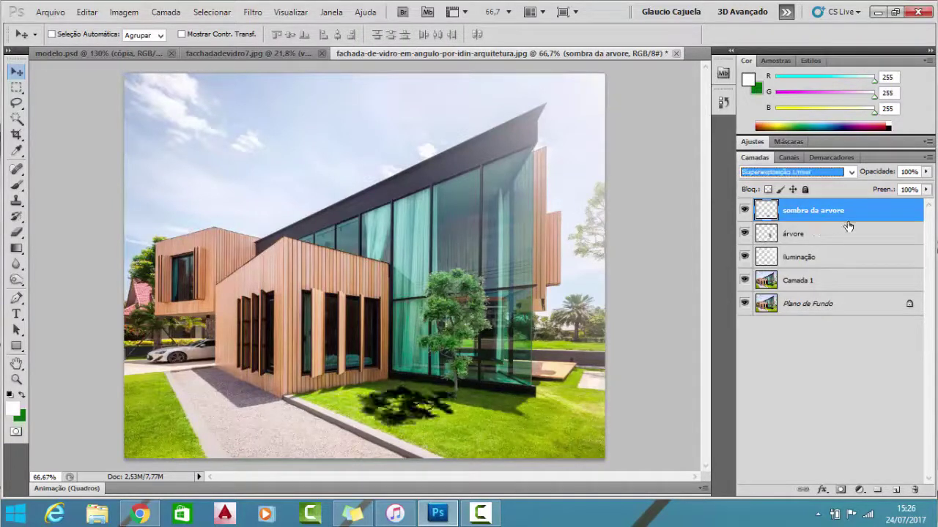
key(Up)
key(Up)
key(Up)
key(Up)
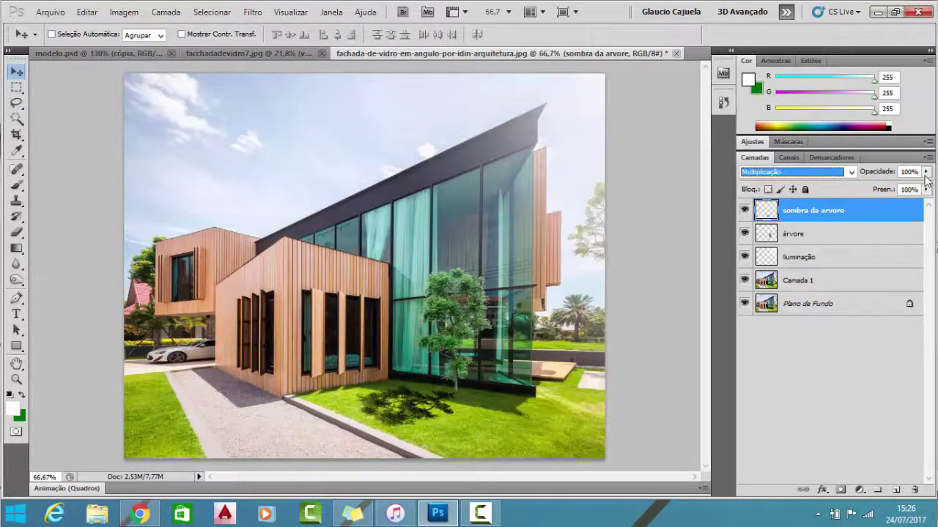
mouse_move(925, 171)
mouse_down()
mouse_move(903, 192)
mouse_move(884, 186)
mouse_up()
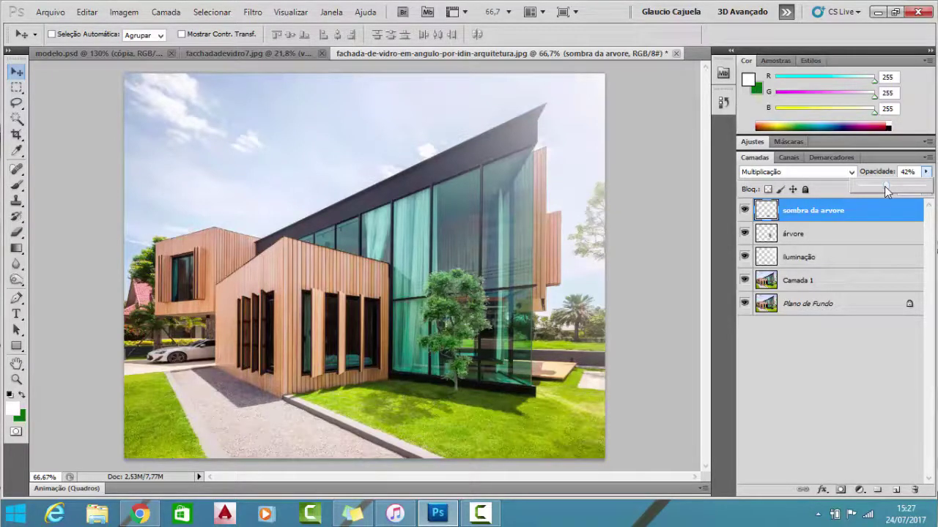
Distort the shadow's lower-left and lower-right corners so it angles across the lawn.
key(ctrl+t)
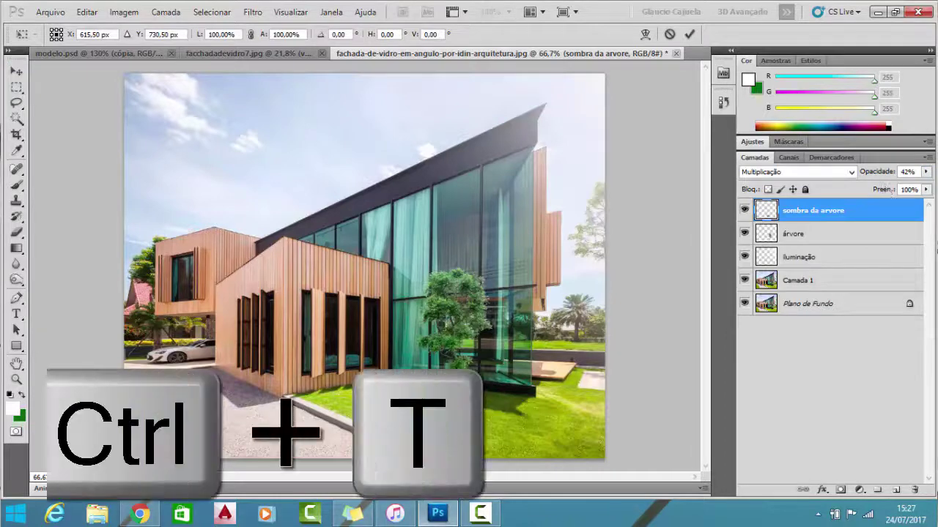
right_click(389, 200)
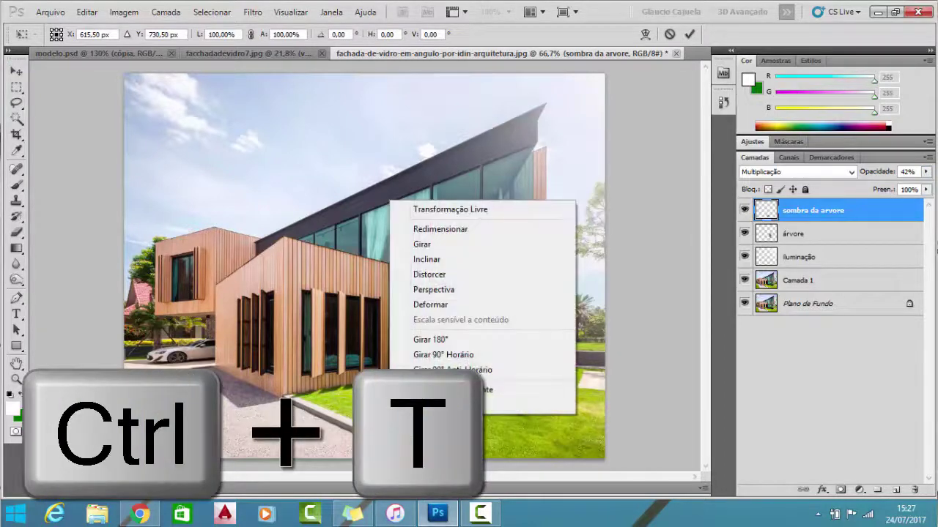
click(436, 274)
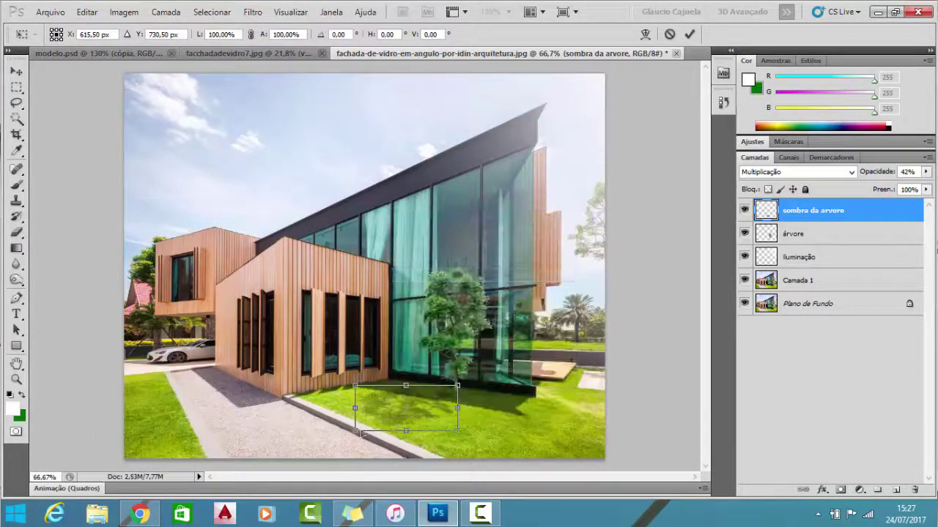
mouse_move(356, 433)
mouse_down()
mouse_move(335, 439)
mouse_move(336, 414)
mouse_up()
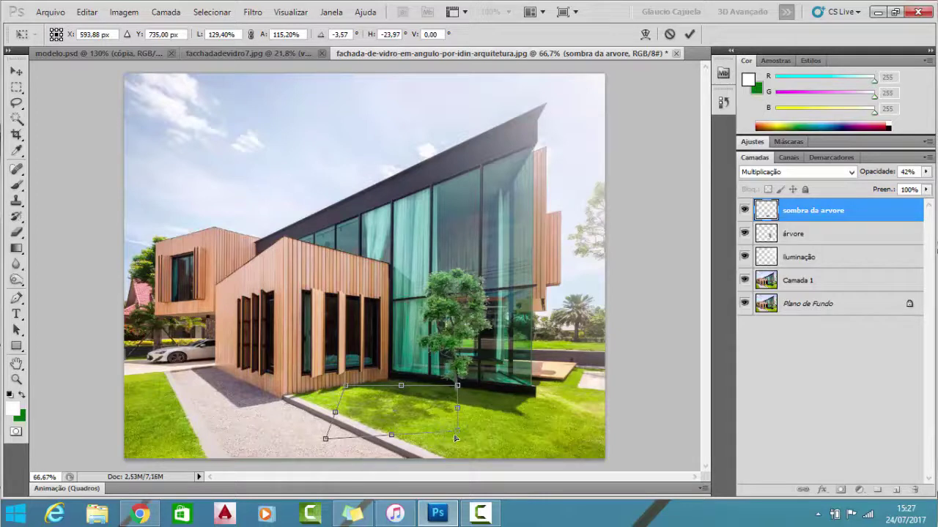
drag(460, 434, 448, 429)
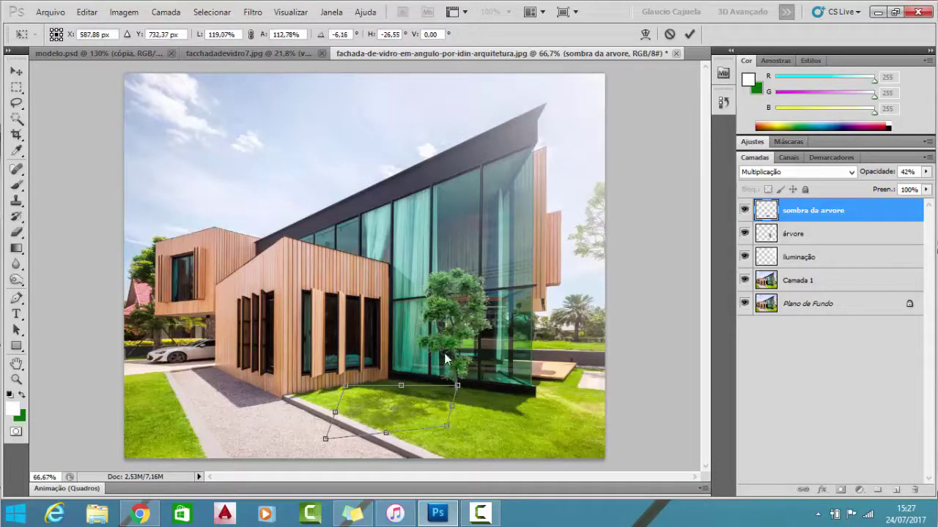
click(690, 35)
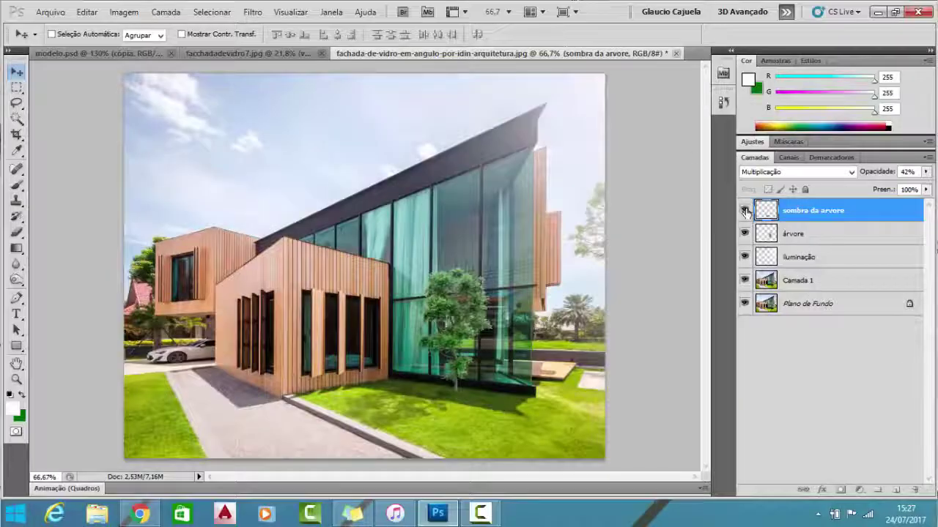
click(745, 210)
click(745, 210)
click(745, 234)
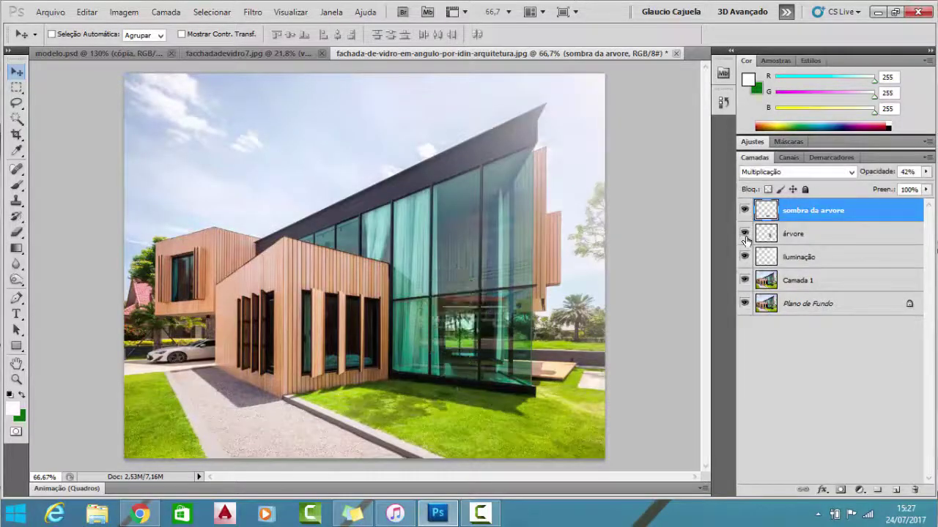
click(745, 234)
click(745, 258)
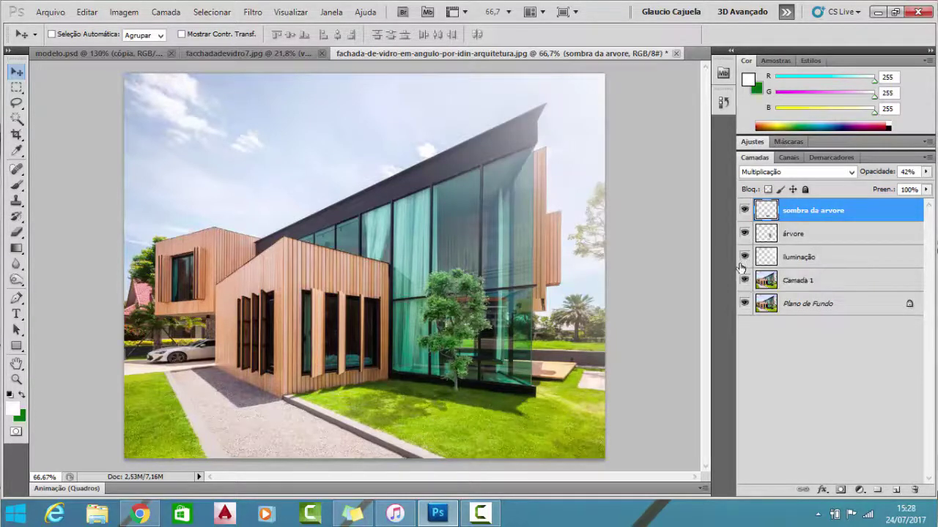
Save a JPEG copy of the image named projeto.
click(50, 12)
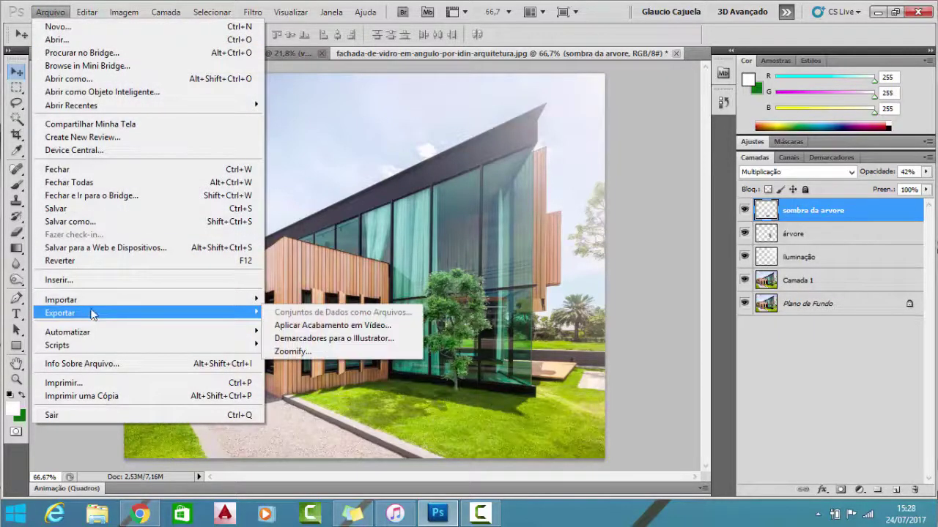
click(146, 223)
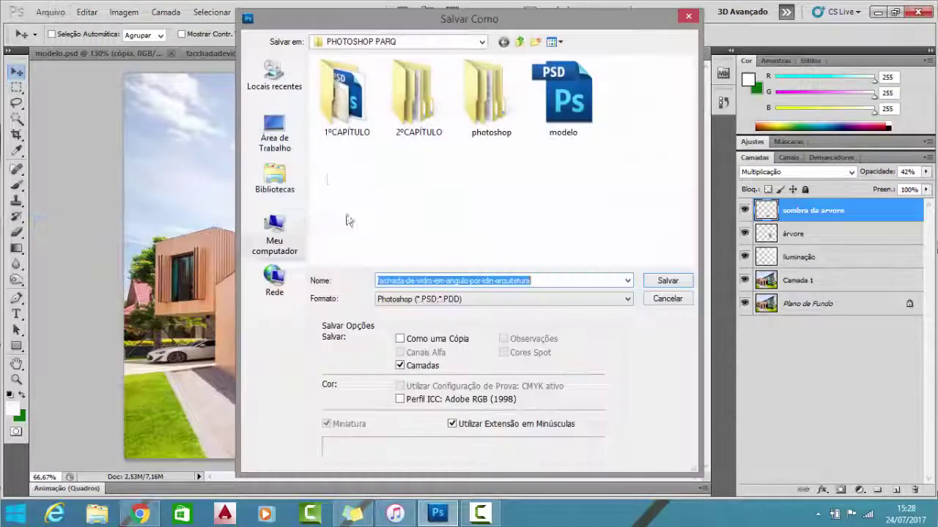
click(494, 299)
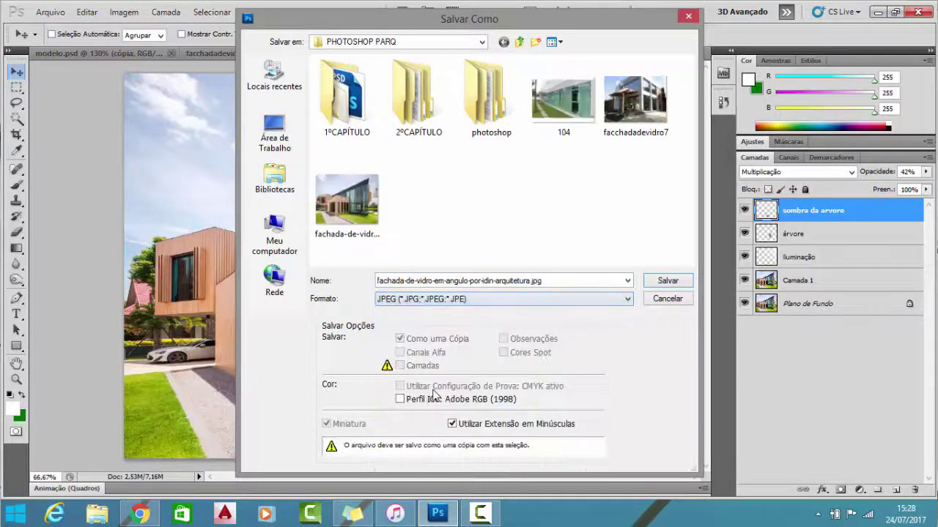
click(436, 392)
double_click(542, 280)
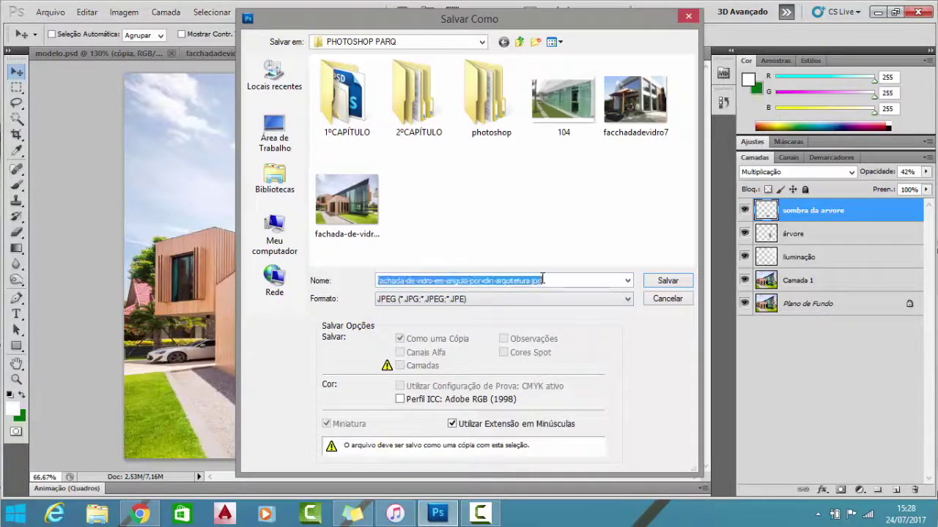
text(projeto)
key(Return)
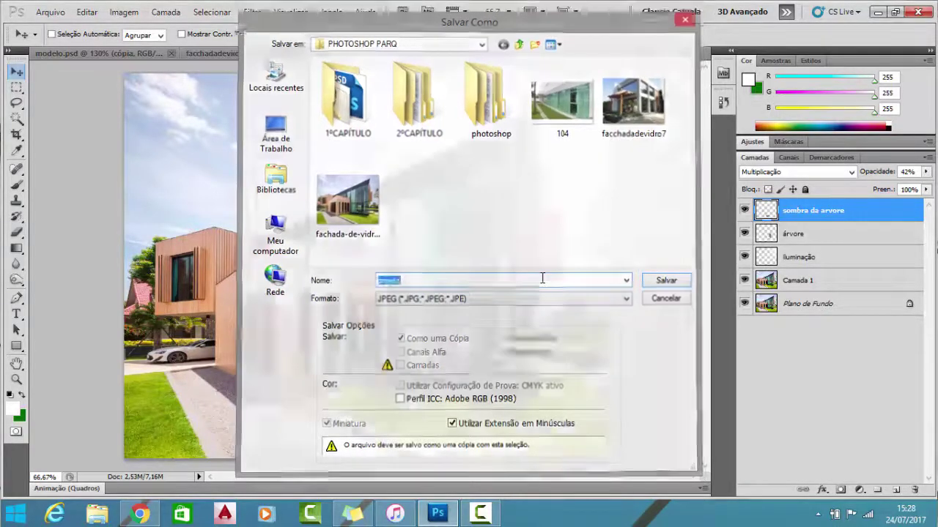